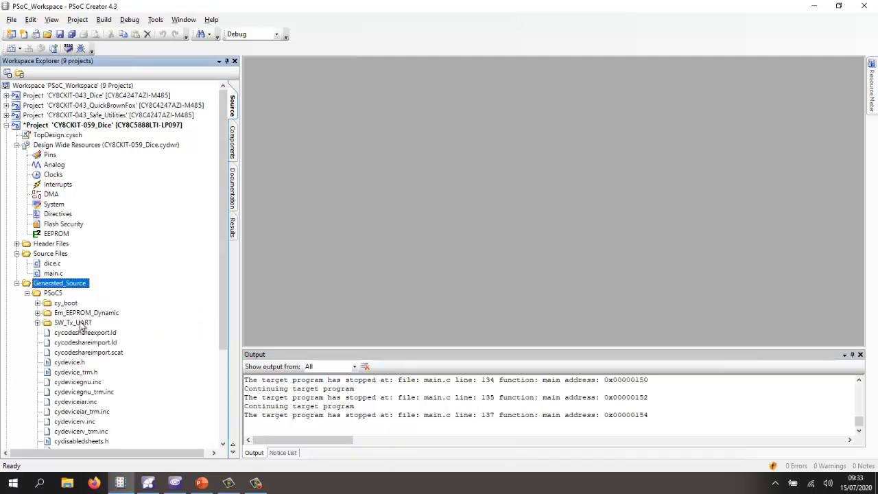
- Open main.c of the CY8CKIT-059_Dice project at its main function, and clean and build the project
left_click(16, 283)
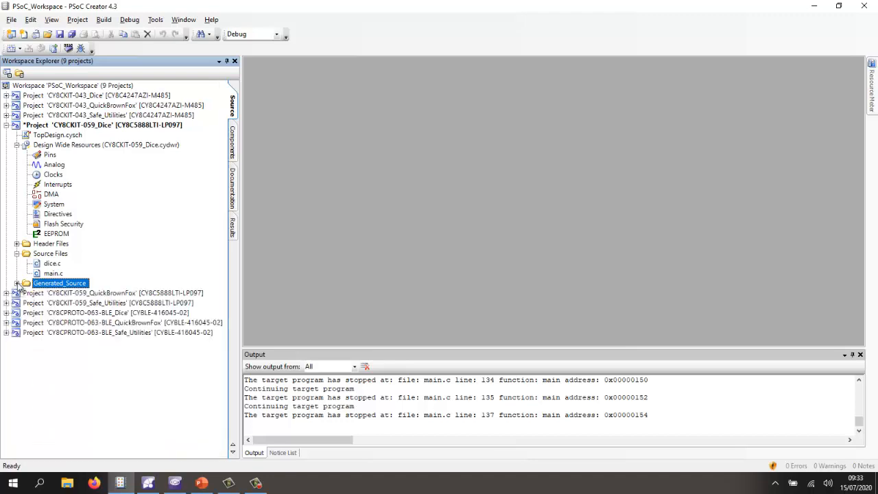
double_click(52, 274)
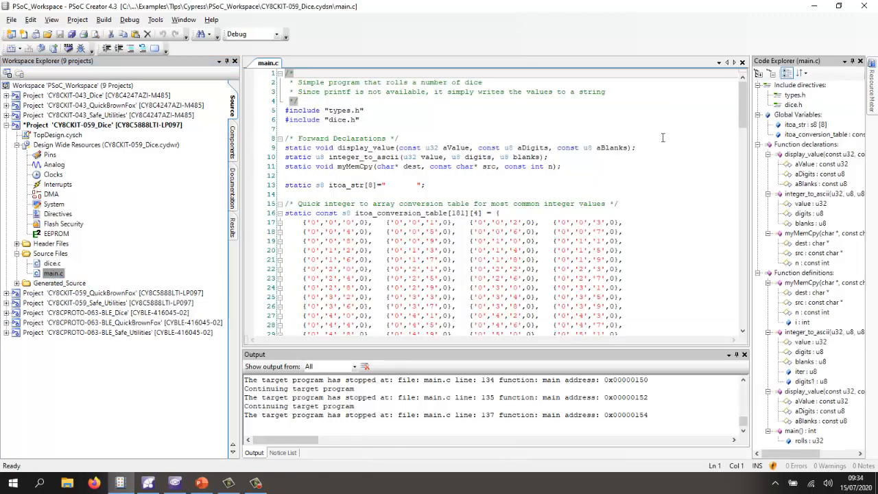
left_click_drag(746, 102, 745, 309)
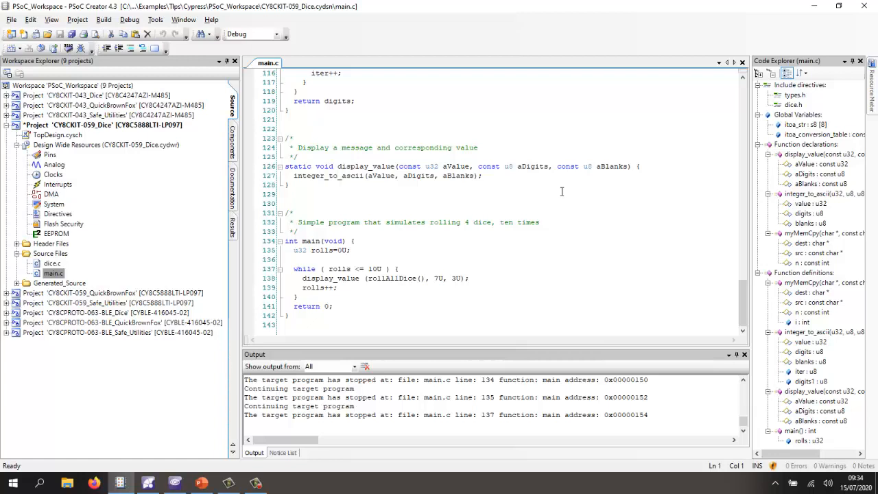
right_click(157, 129)
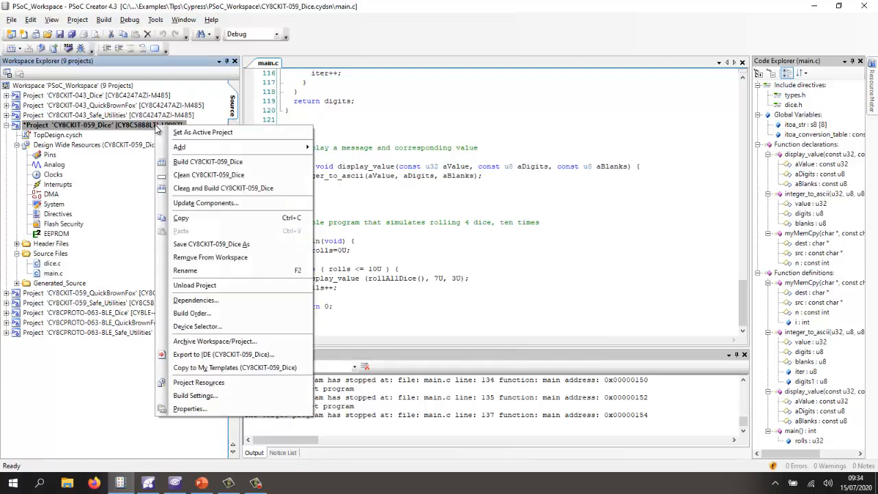
left_click(226, 188)
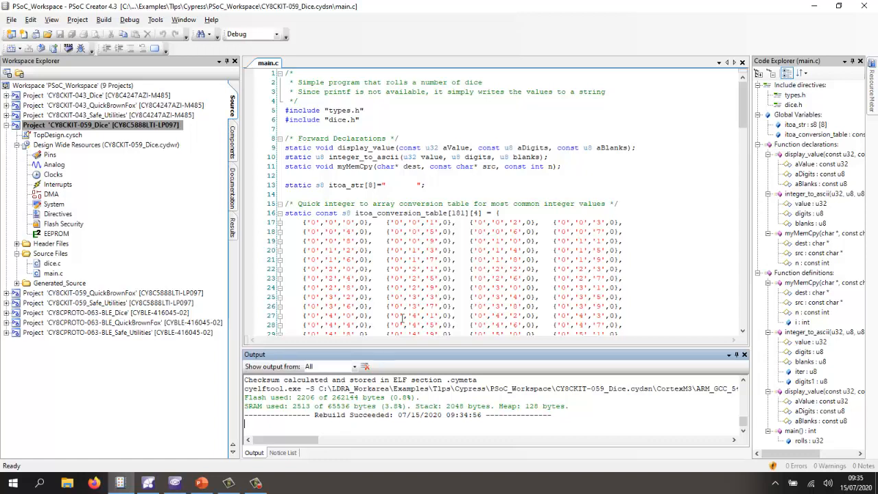
- Switch to LDRA Launcher, open Build Import and run the Build.bat build command with TBmakelogparser
left_click(150, 485)
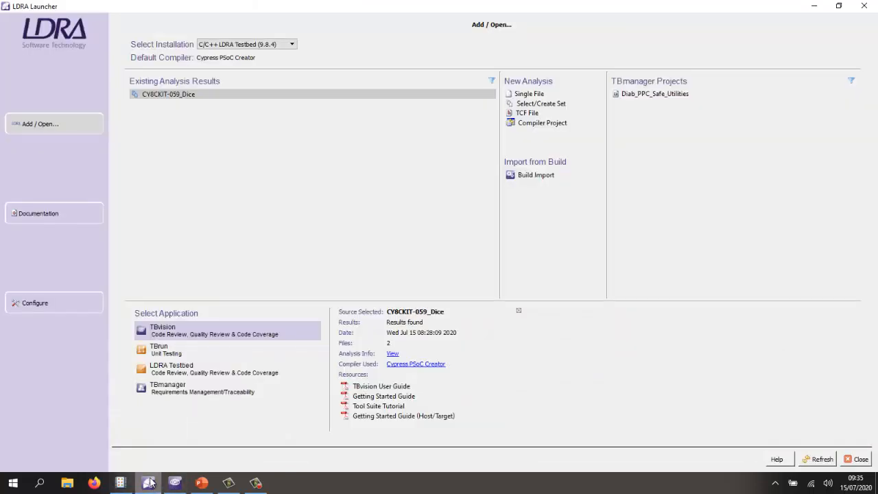
left_click(531, 176)
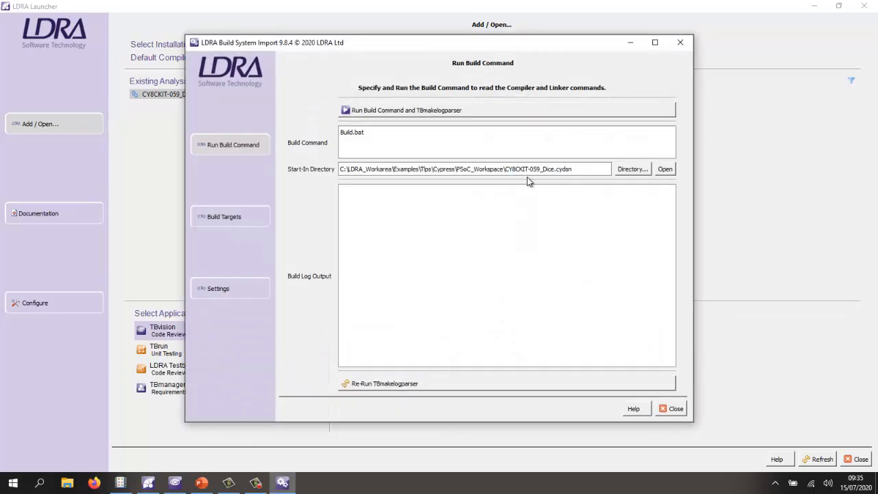
left_click(656, 42)
left_click(238, 72)
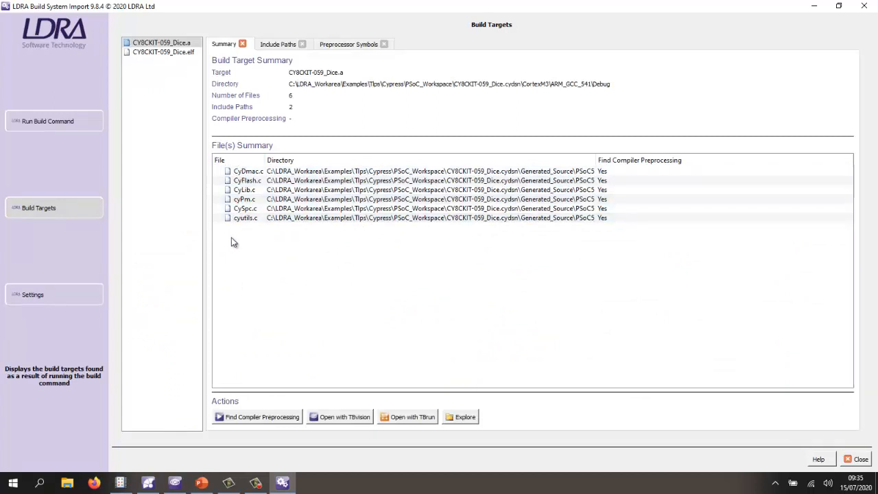
- Examine the source files, include paths and preprocessor symbols of the CY8CKIT-059_Dice.elf build target
left_click(171, 55)
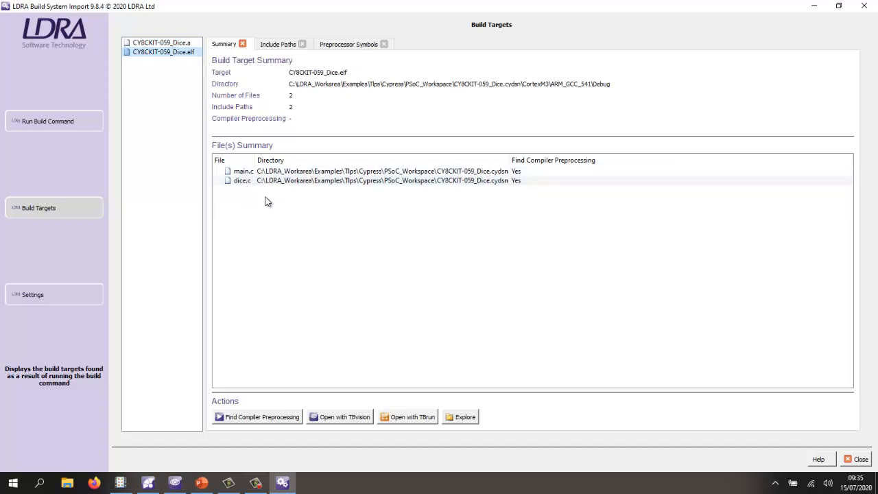
left_click(281, 45)
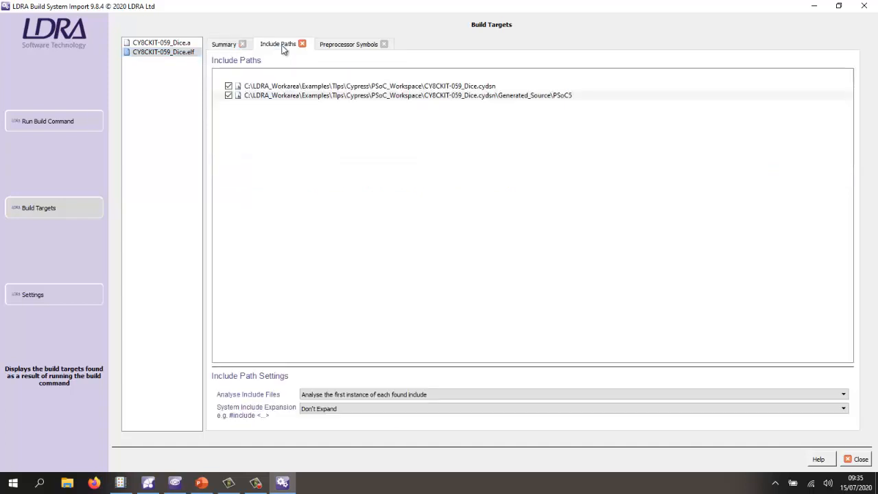
left_click(314, 97)
left_click(345, 45)
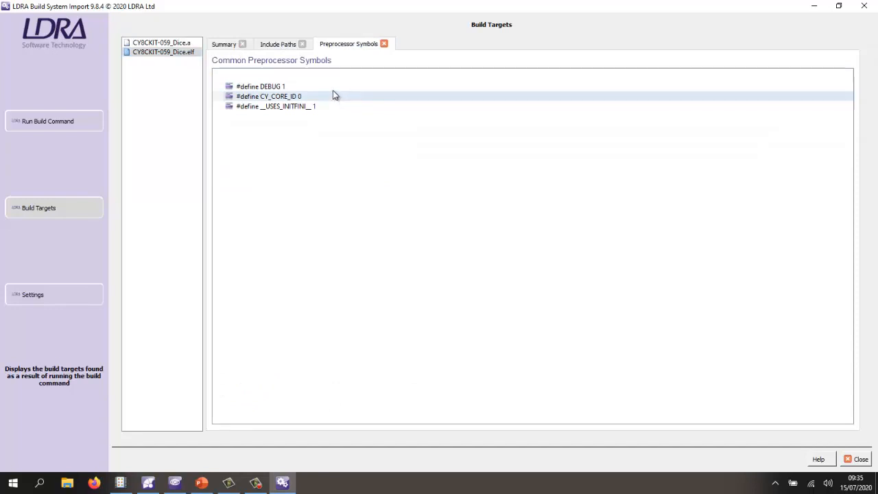
left_click(225, 46)
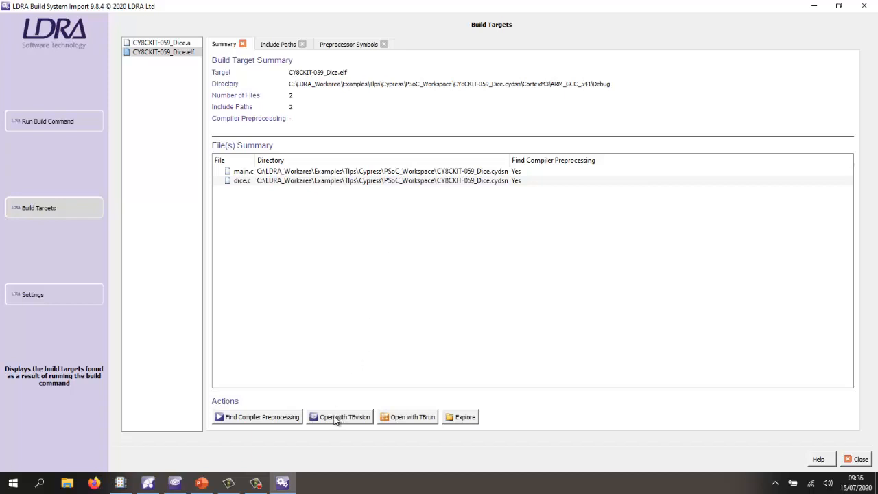
- Switch to TBvision and display the code review results for the CY8CKIT-059_Dice set
left_click(175, 483)
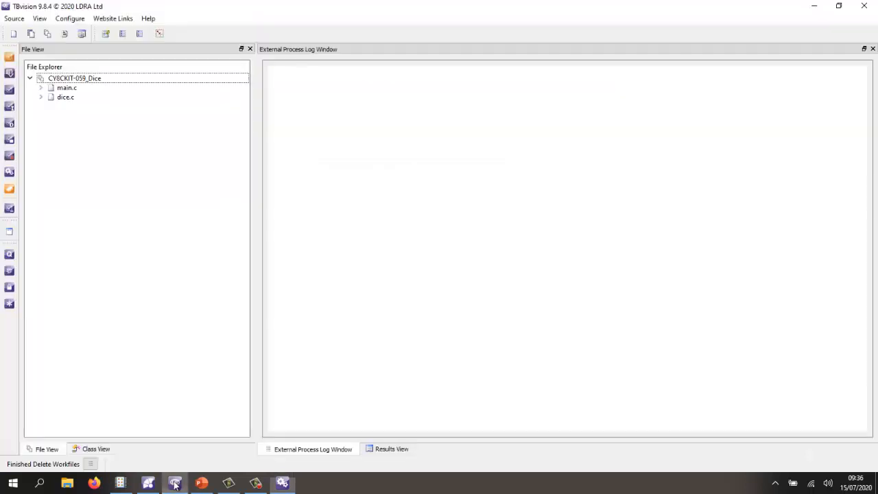
right_click(73, 82)
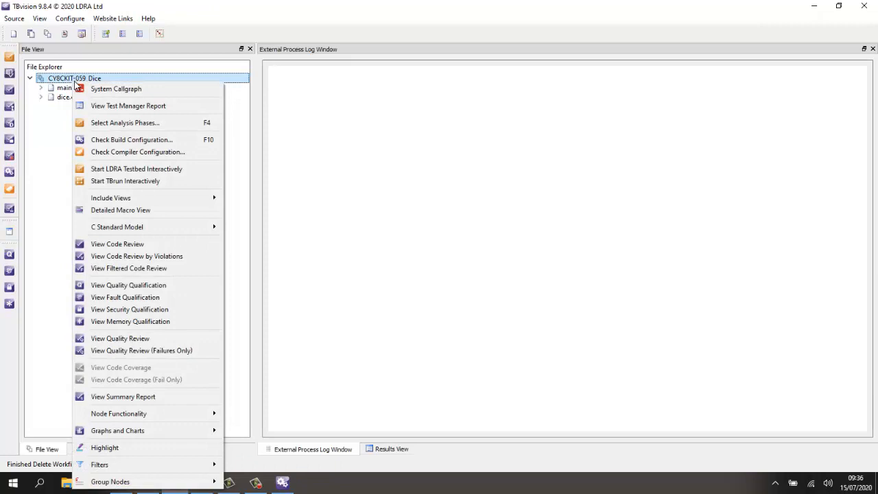
left_click(160, 245)
left_click(390, 449)
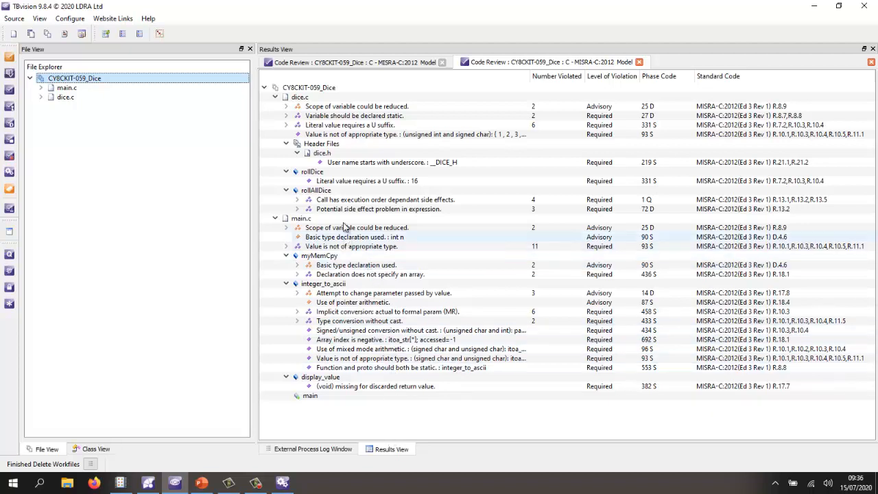
- Inspect the source line behind rollDice's missing U suffix violation, and close the source editor
left_click(350, 181)
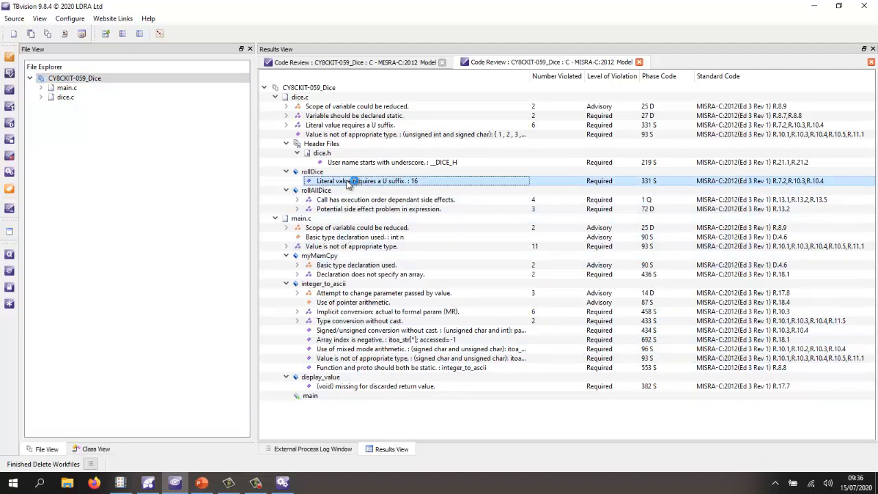
double_click(350, 181)
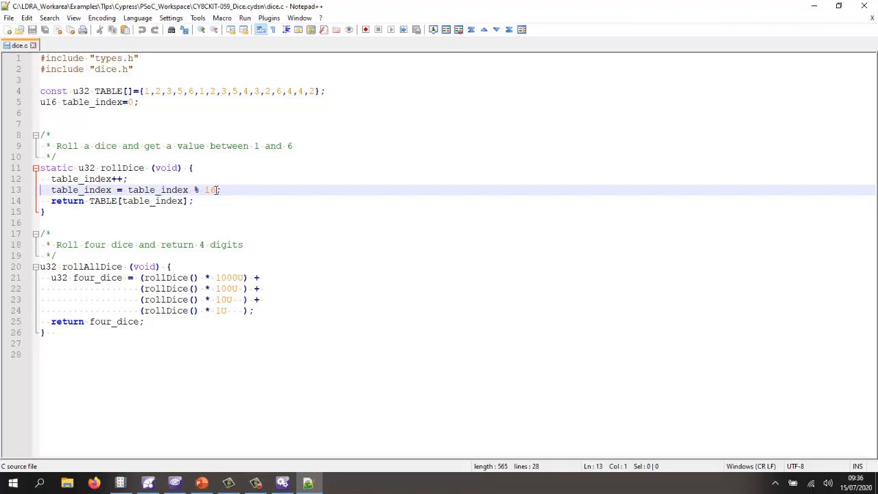
left_click(871, 17)
left_click(864, 7)
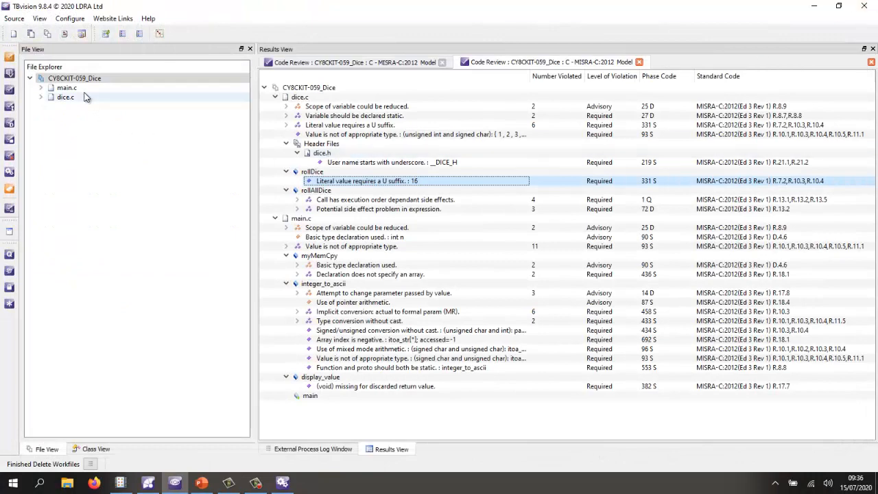
- Open the system callgraph of the CY8CKIT-059_Dice set and display its clarity metrics
right_click(65, 78)
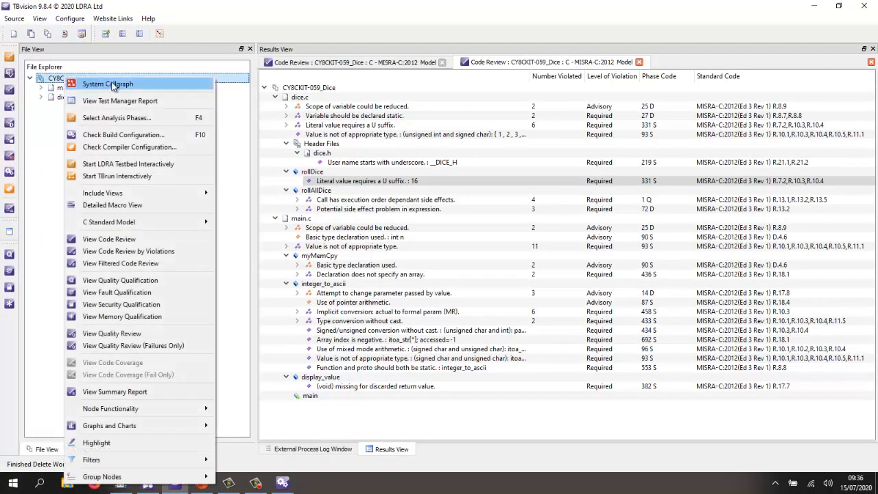
left_click(113, 84)
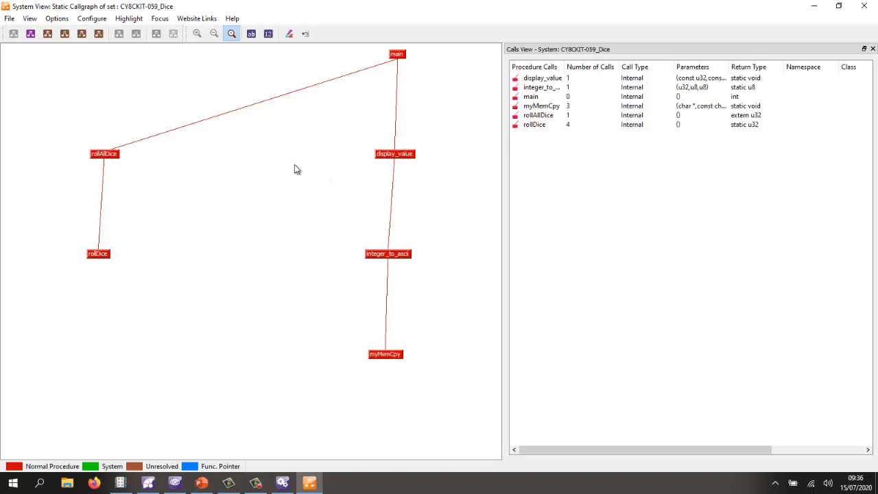
left_click(64, 34)
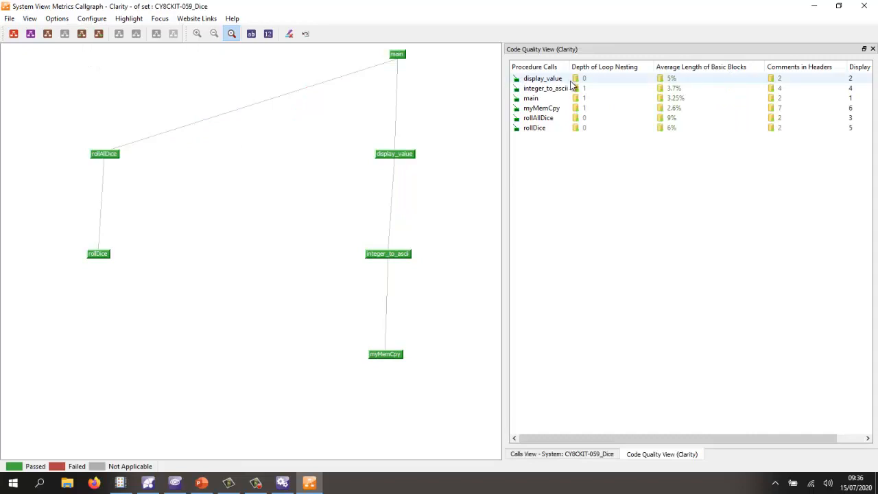
- Display the callgraph's maintainability metrics and sort the procedures by descending cyclomatic complexity
left_click(81, 36)
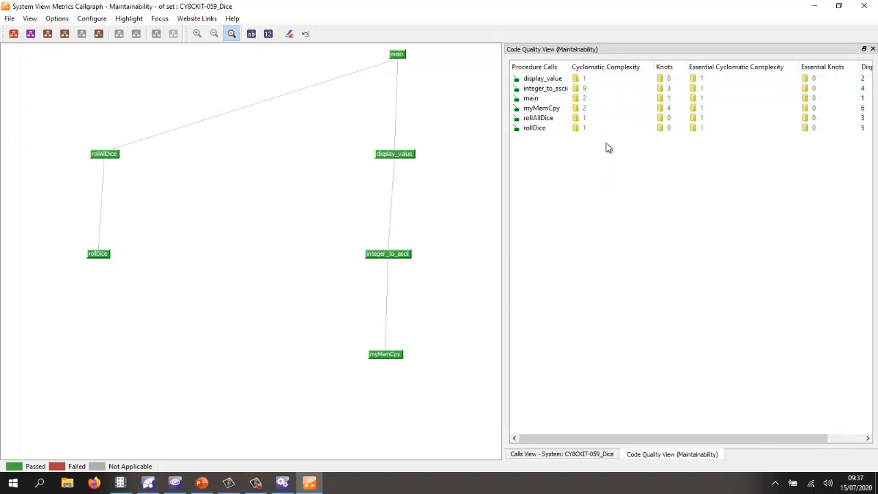
left_click(607, 73)
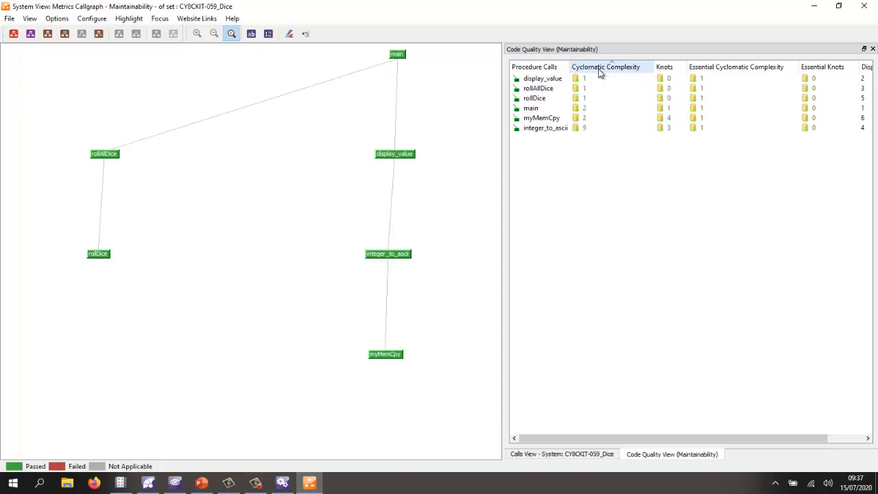
left_click(598, 68)
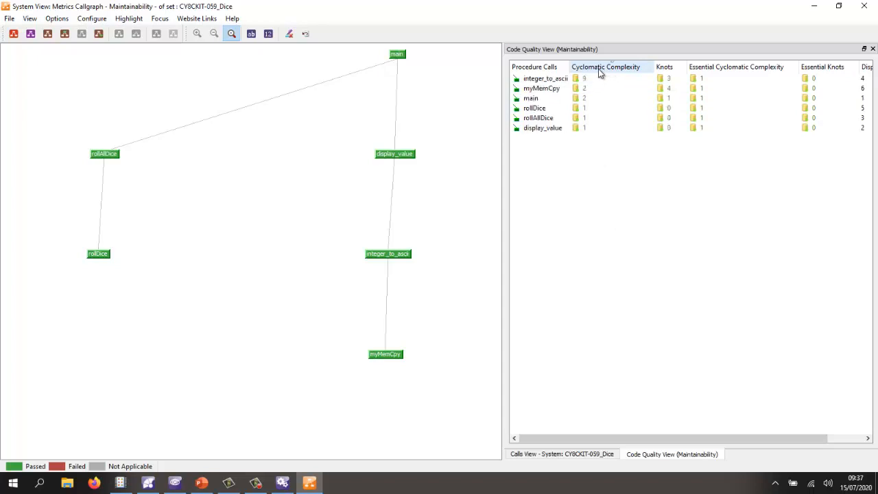
- Examine the integer_to_ascii flowgraph, tracing nodes 5 and 8 and the branch from node 3 to source code, and close both graph windows
right_click(562, 82)
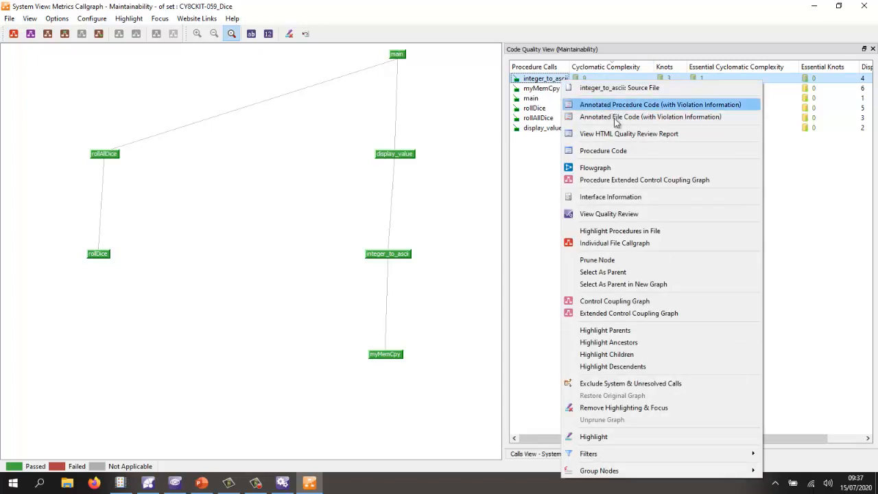
left_click(594, 167)
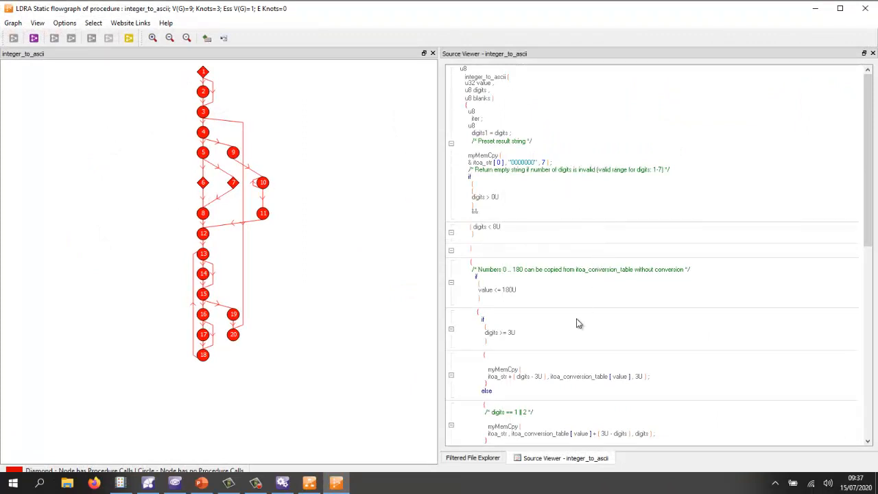
left_click(566, 335)
mouse_move(204, 157)
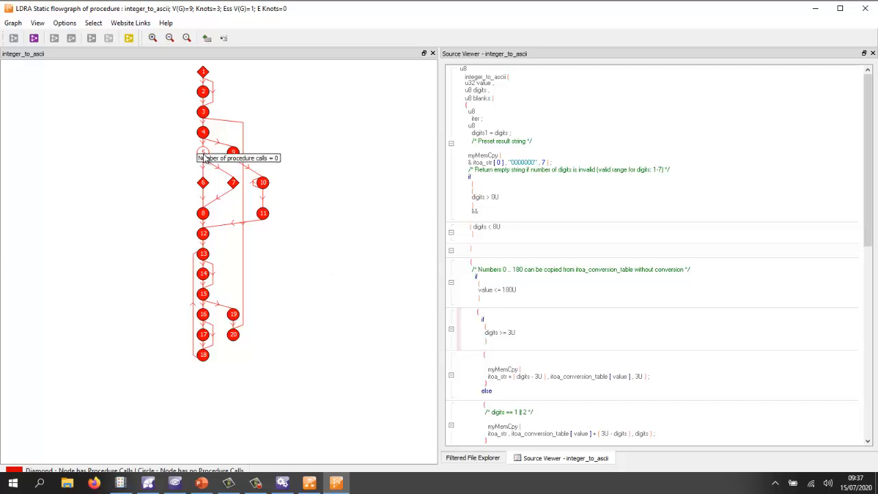
left_click(203, 215)
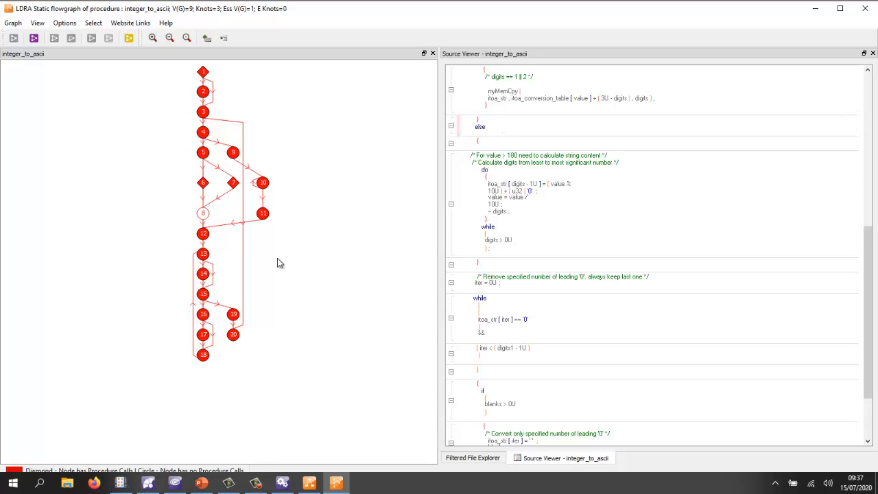
left_click(243, 259)
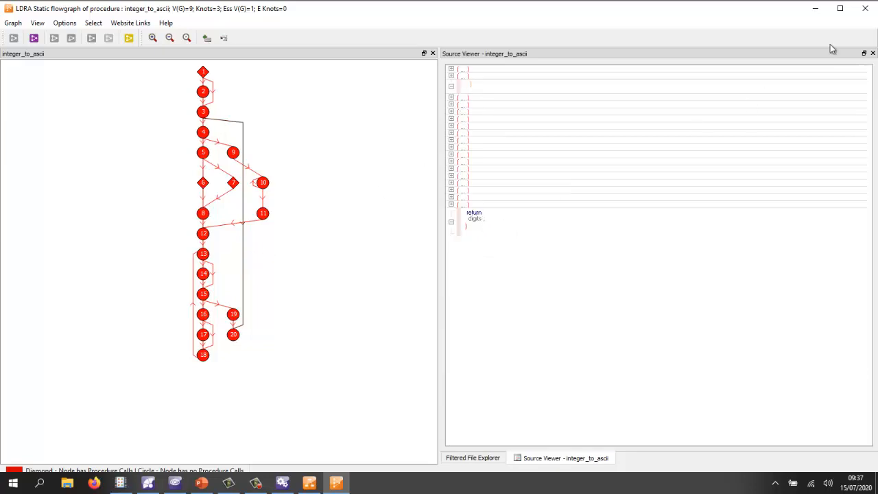
left_click(866, 8)
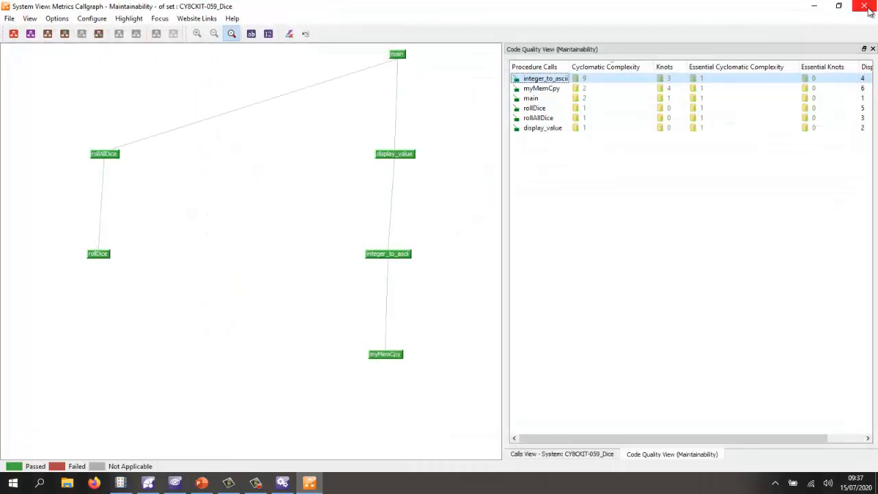
left_click(867, 8)
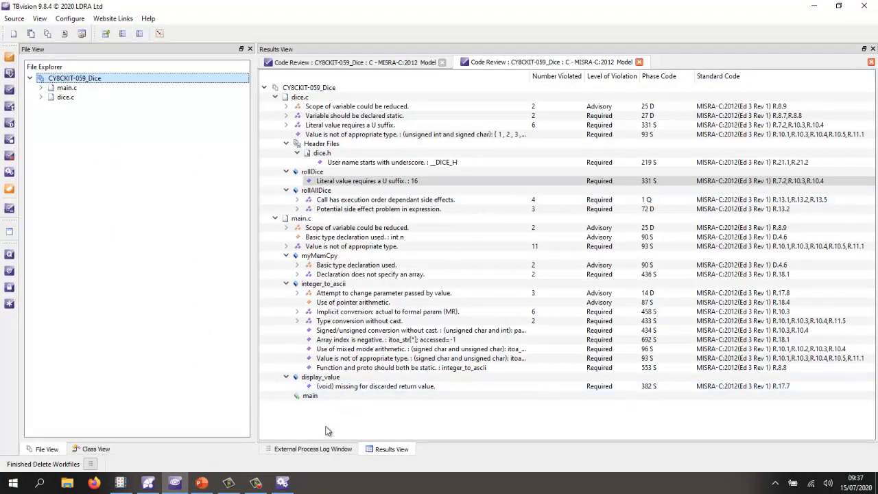
- Bring up the external process log, review the main function in the main.c source, and close the source editor
left_click(311, 450)
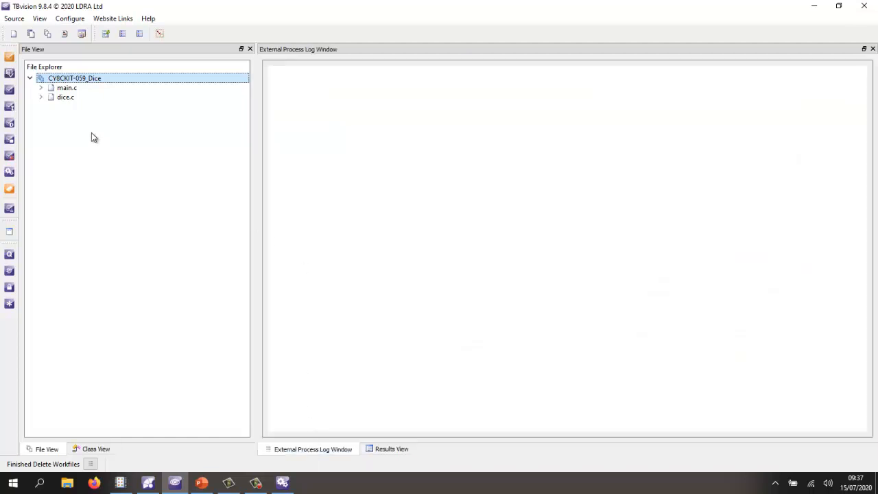
double_click(67, 89)
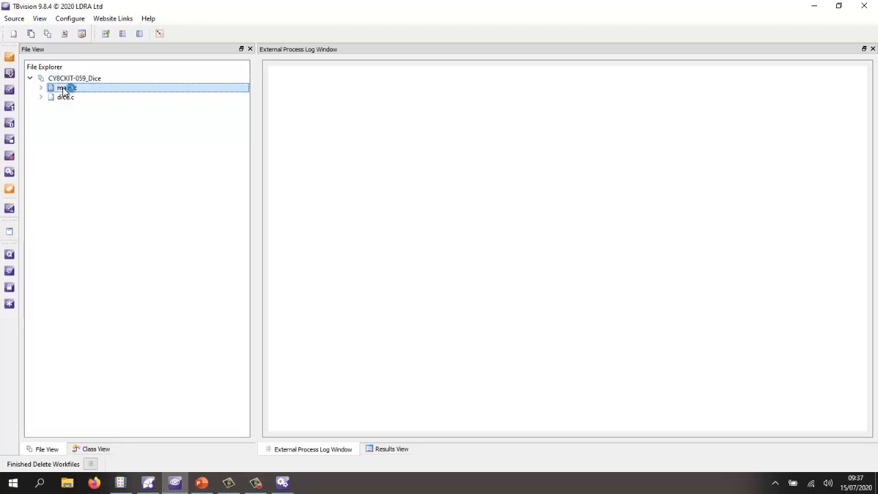
scroll(68, 93, "down", 20)
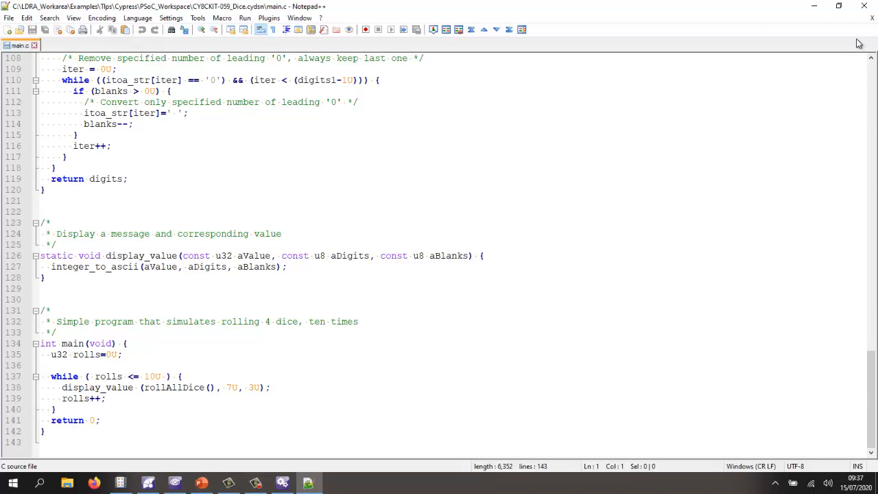
left_click(872, 17)
left_click(865, 6)
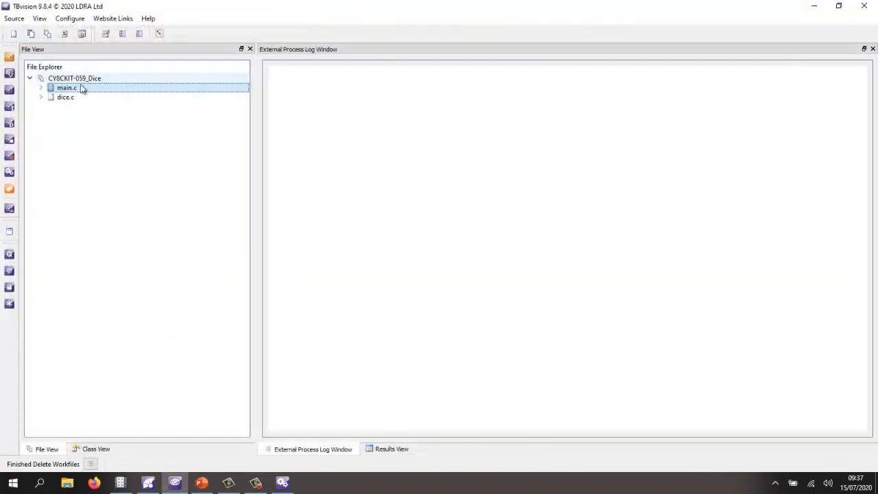
- Run the dynamic coverage analysis on the CY8CKIT-059_Dice set and display its system callgraph as a coverage pass/fail graph
left_click(9, 123)
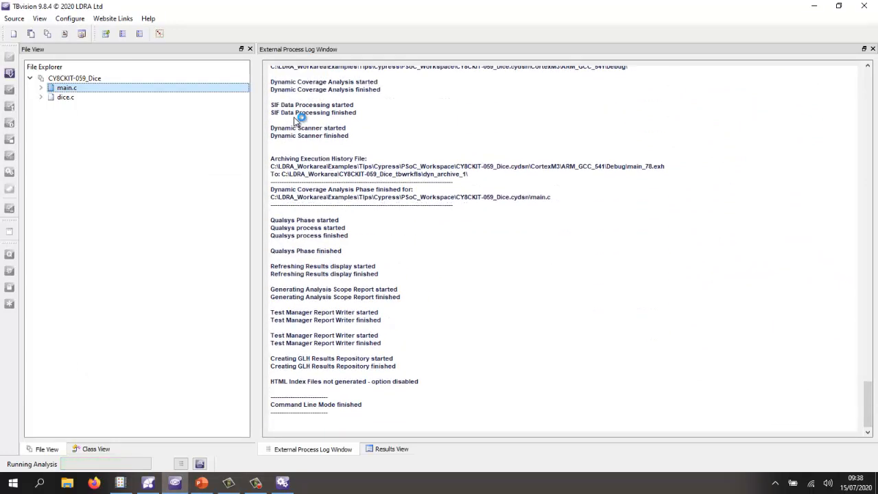
right_click(67, 79)
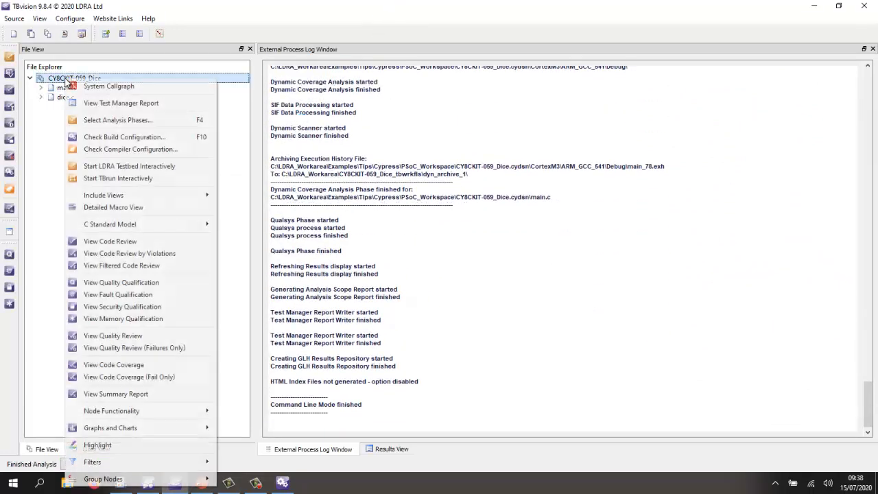
left_click(99, 87)
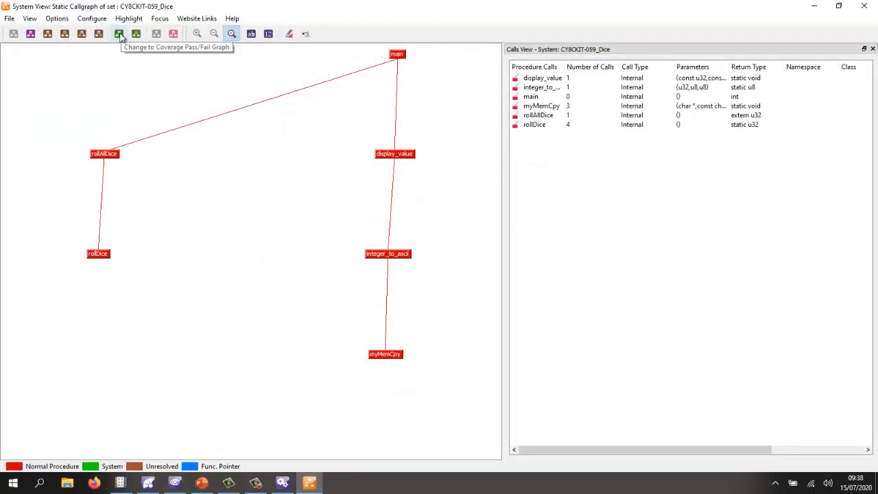
left_click(120, 34)
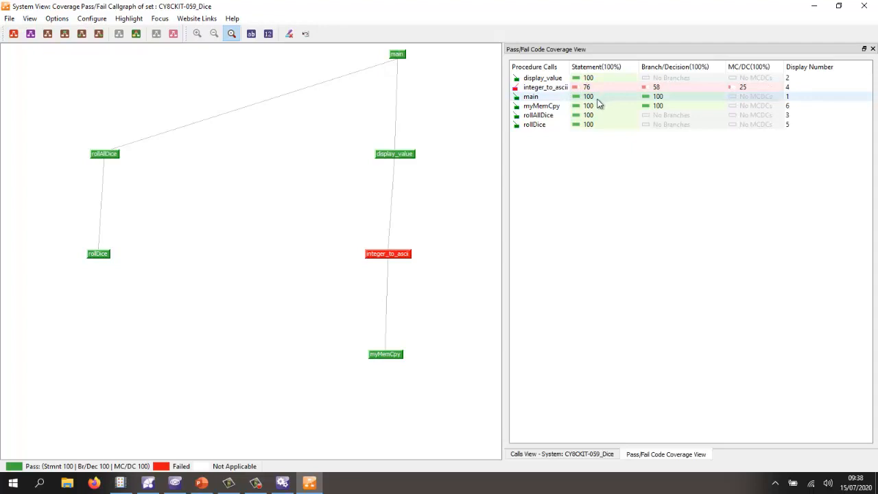
- Open the pass/fail flowgraph of the integer_to_ascii procedure from the code coverage list
mouse_move(390, 258)
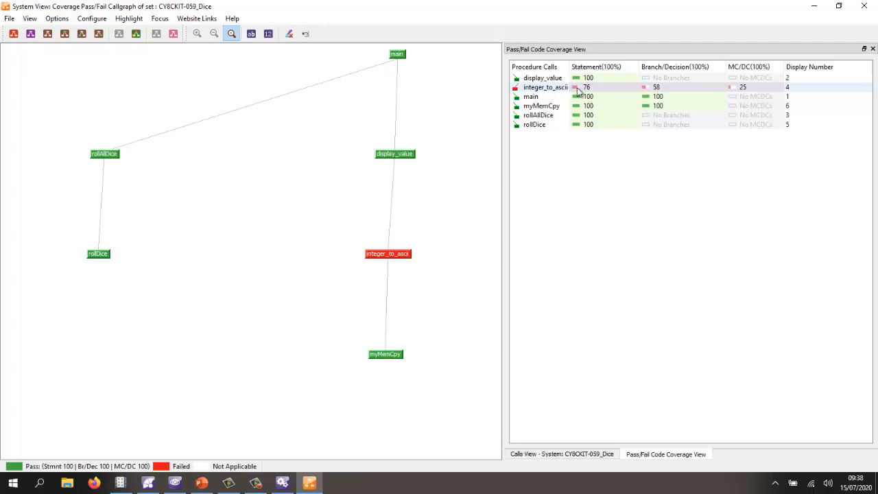
right_click(546, 90)
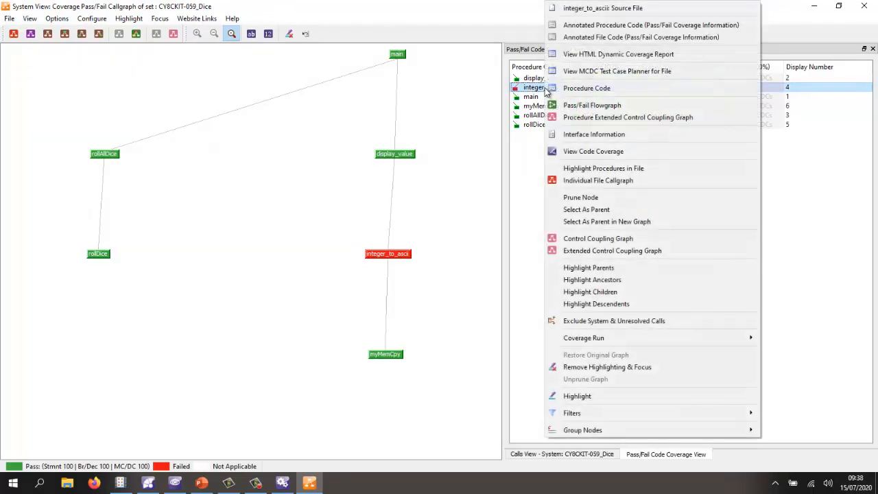
left_click(585, 107)
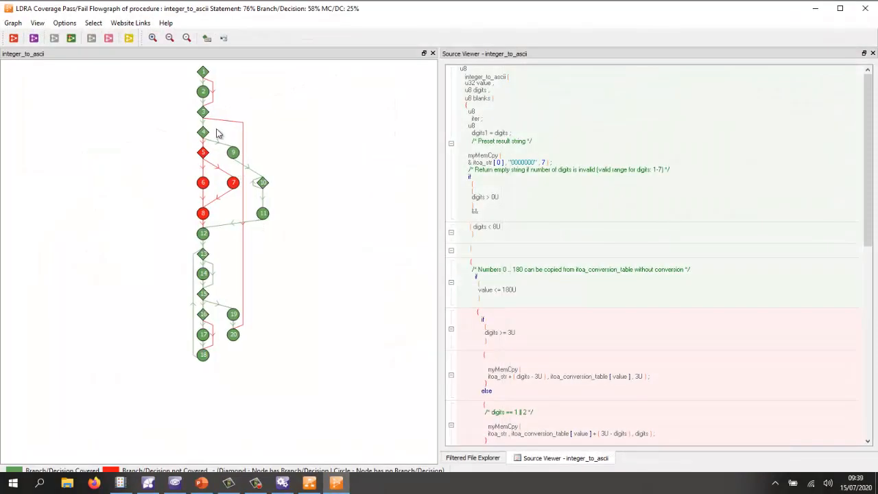
- Trace the branch from node 3 to node 20 and node 5 to their source code, and close both graph windows
mouse_move(205, 92)
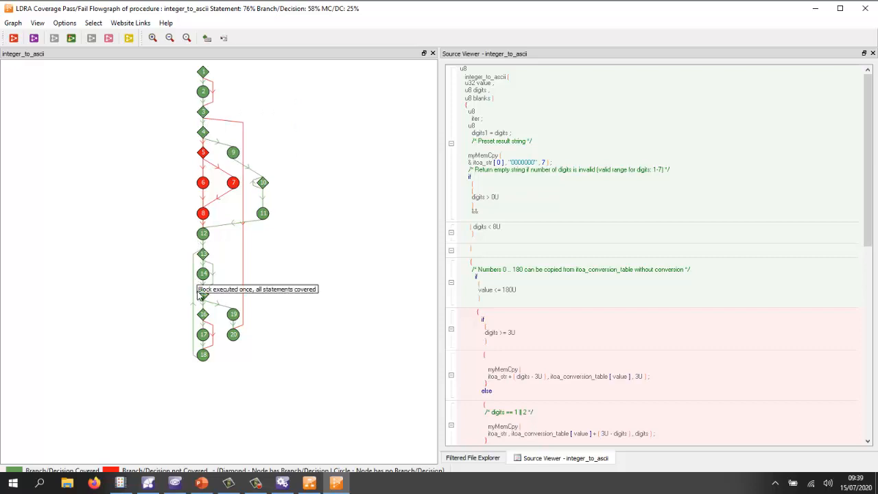
mouse_move(207, 160)
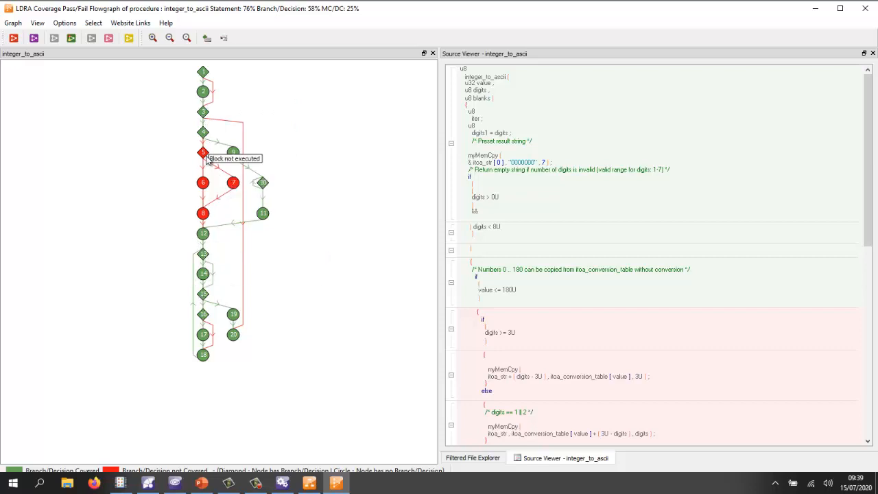
left_click(242, 213)
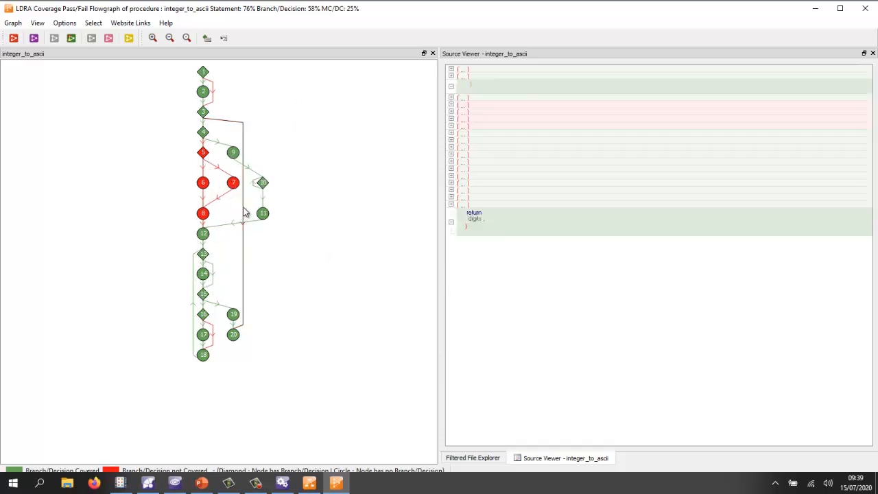
left_click(203, 157)
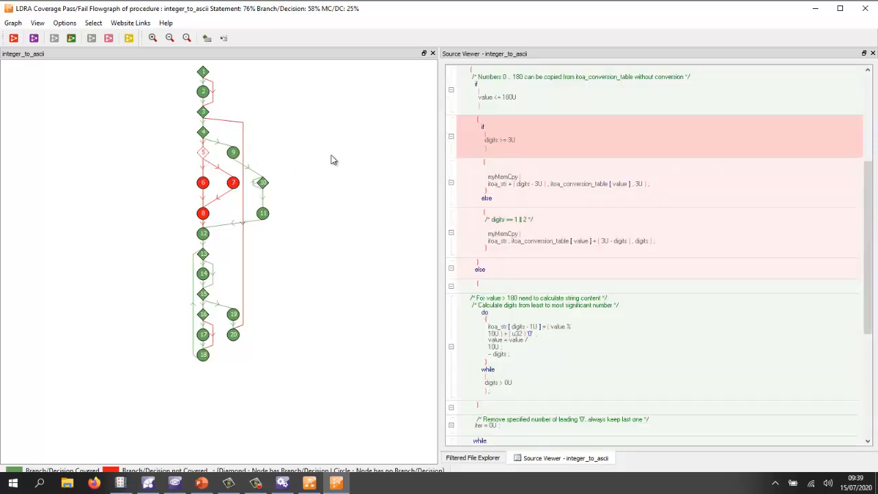
scroll(556, 180, "up", 3)
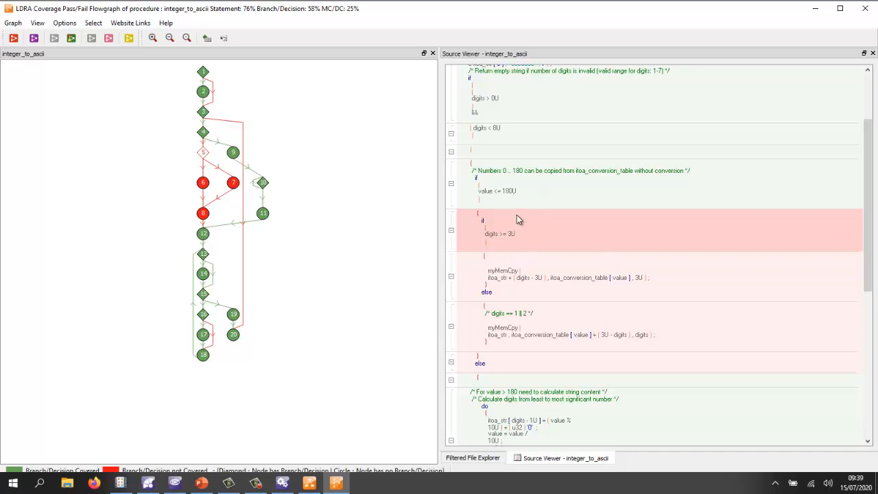
left_click(865, 9)
left_click(865, 8)
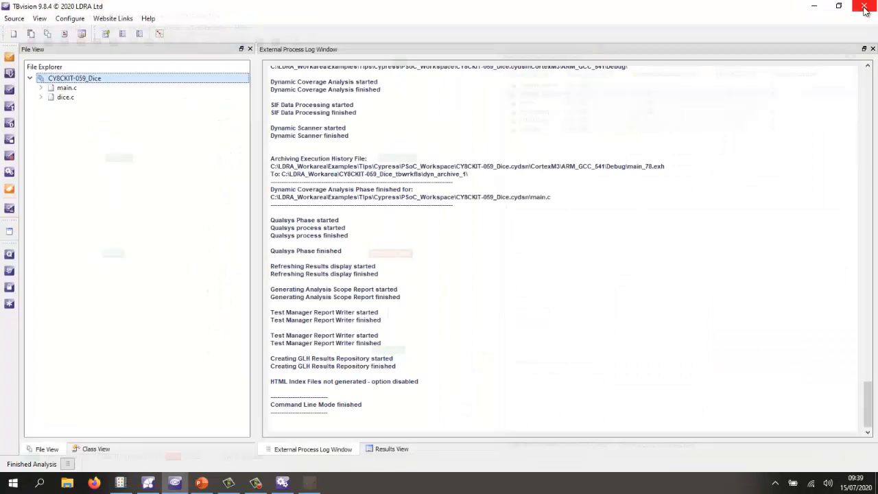
- Start TBrun interactively for the CY8CKIT-059_Dice set and enlarge its log view
right_click(62, 80)
left_click(131, 178)
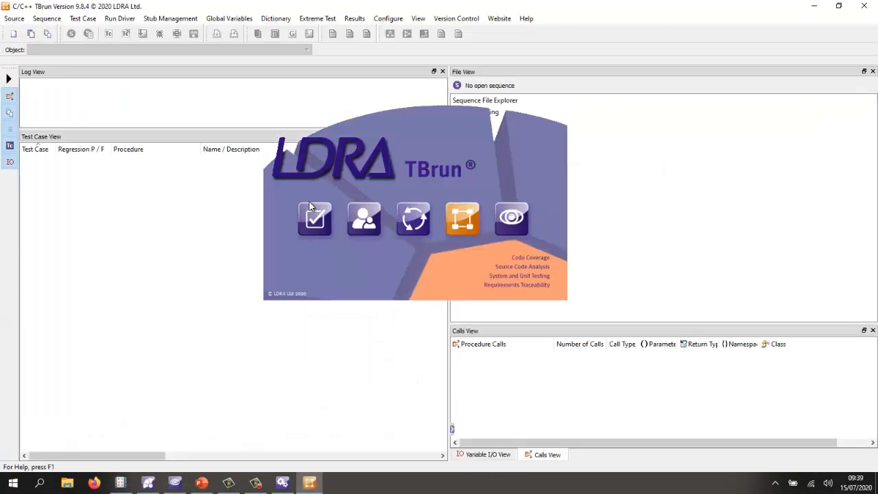
left_click_drag(127, 128, 138, 251)
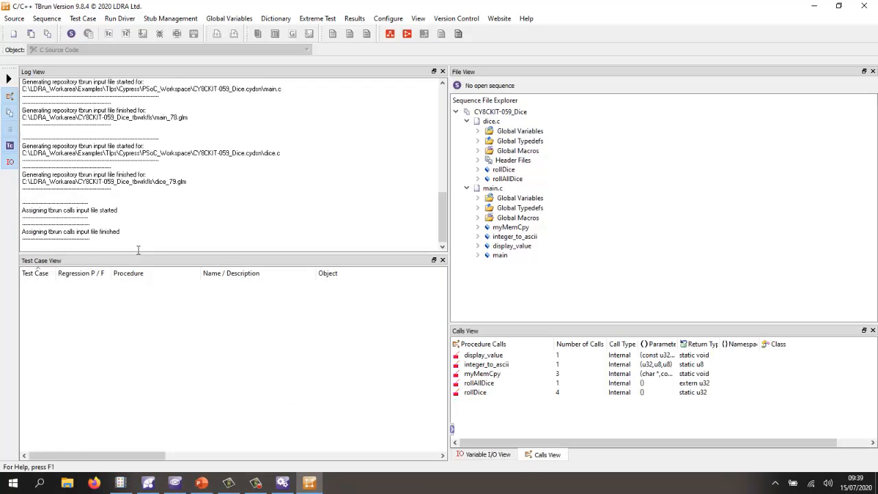
- Create a sequence from TestCases\wb_integer_to_ascii.tcf, accepting the alias for the missing main.c, and execute its test cases
left_click(48, 20)
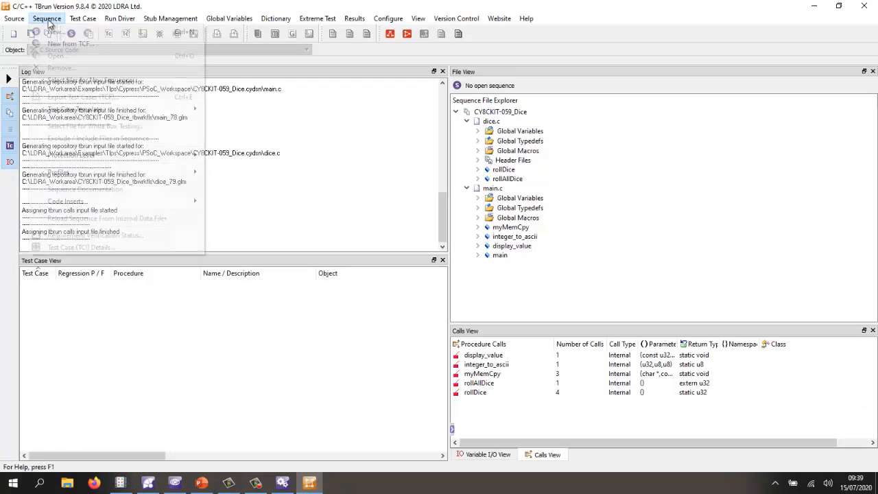
left_click(68, 44)
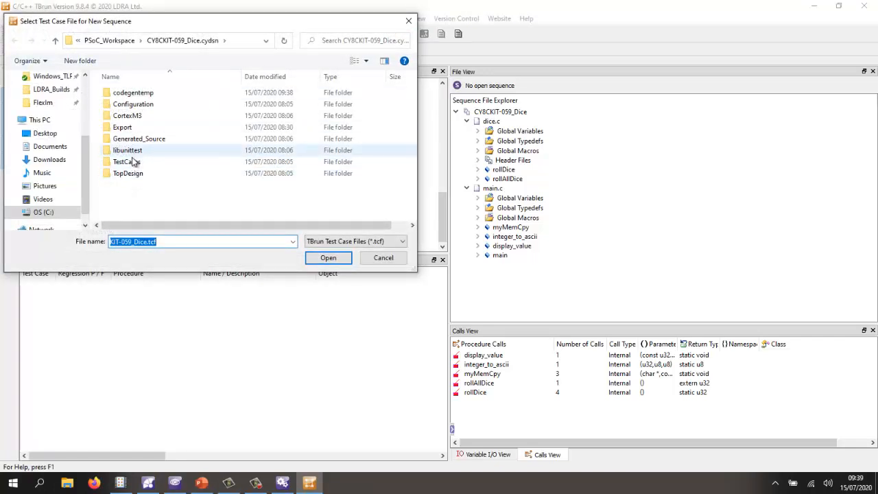
double_click(131, 163)
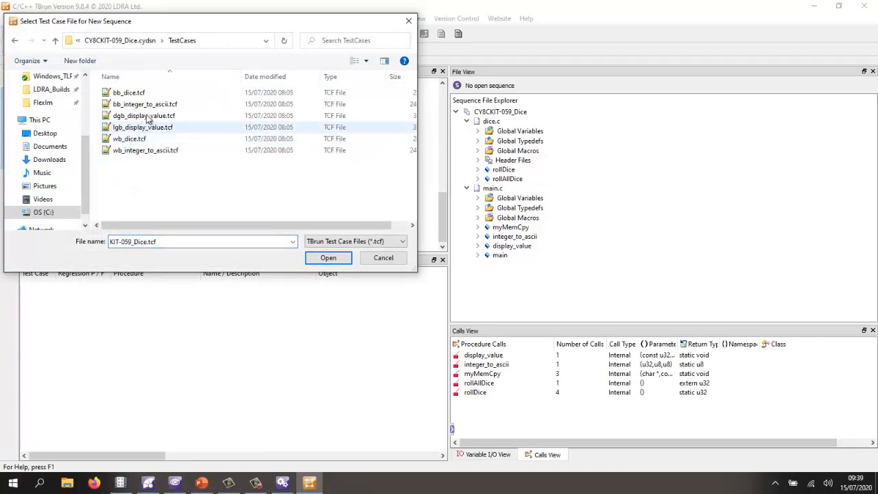
double_click(130, 151)
left_click(473, 288)
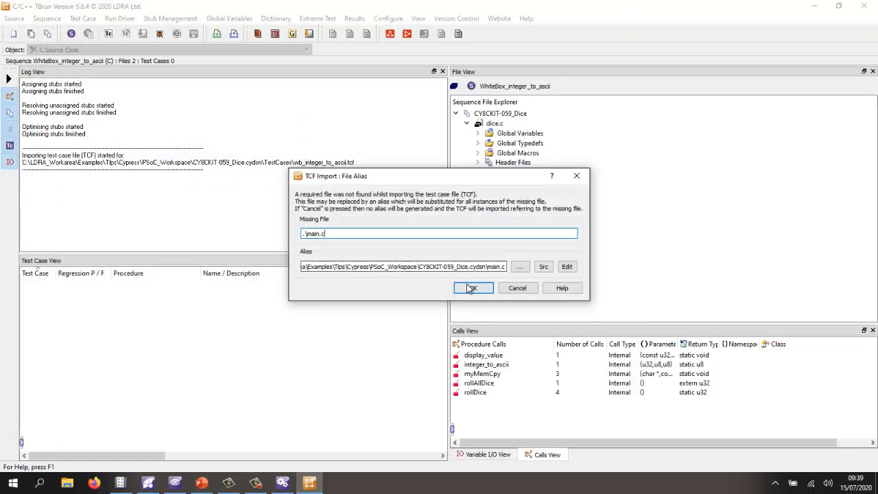
left_click(142, 33)
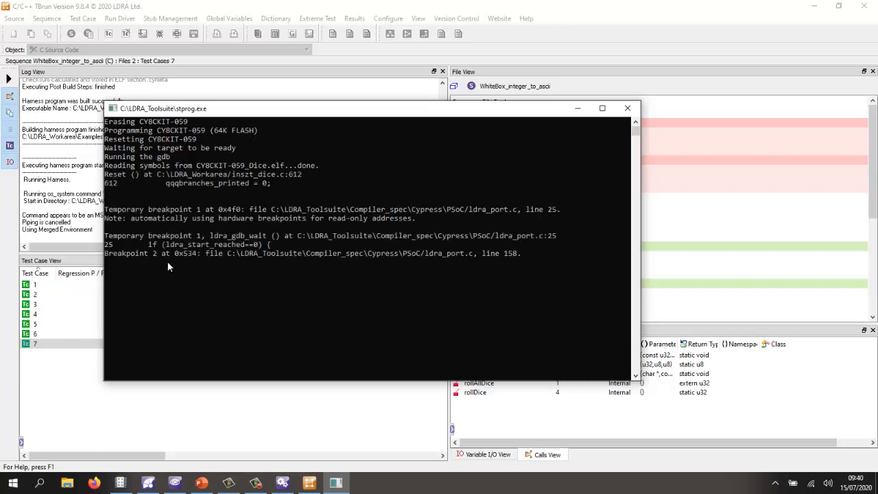
- Review the input and output variables of integer_to_ascii test cases 3 and 2 in an enlarged Variable I/O view
left_click(31, 306)
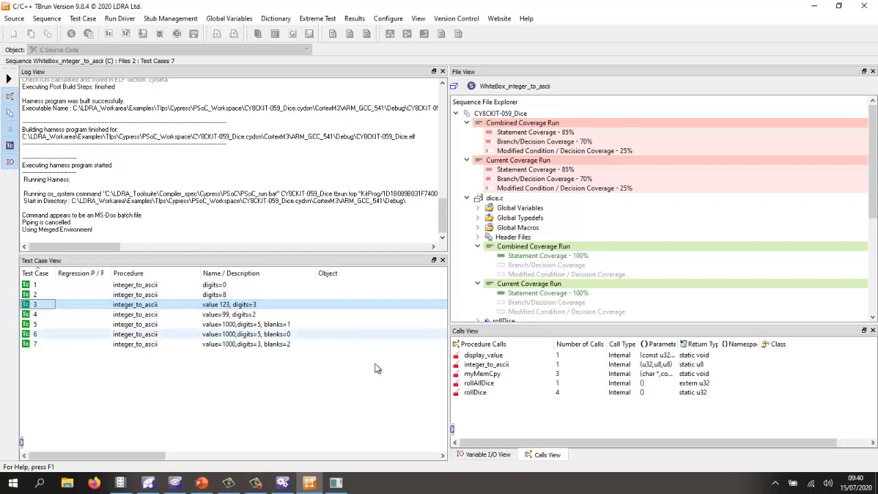
left_click(497, 452)
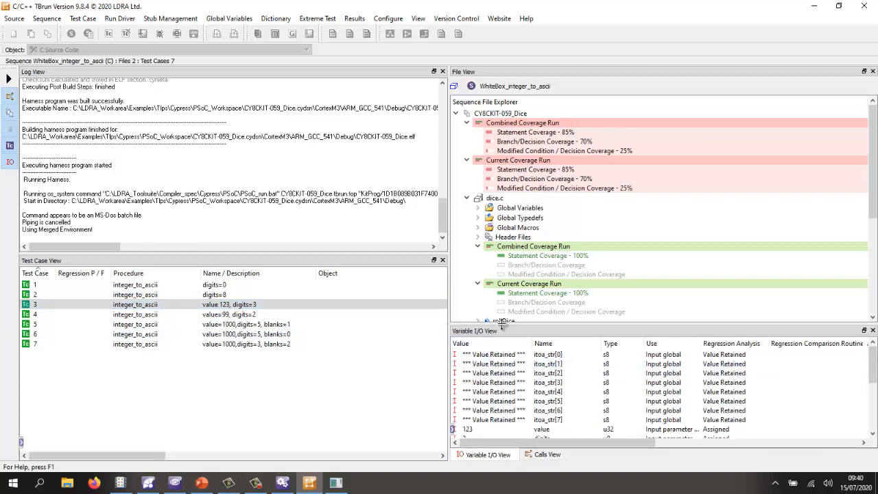
left_click_drag(506, 322, 506, 173)
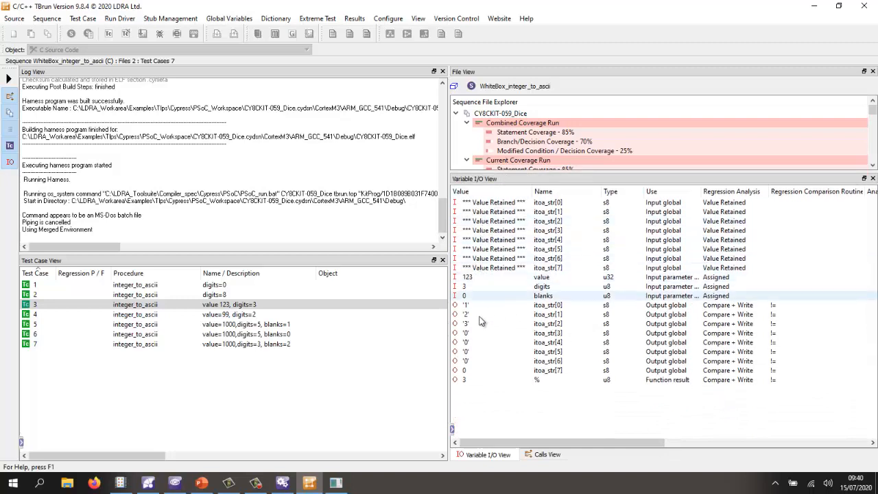
left_click(119, 297)
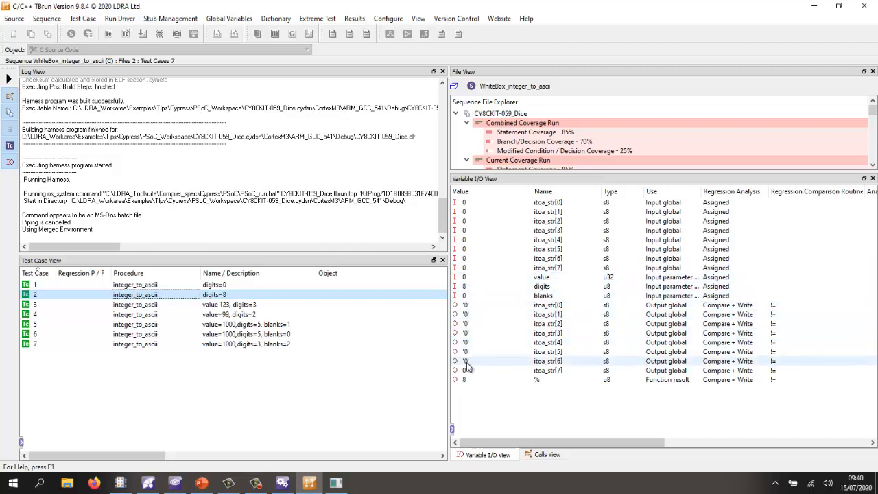
left_click(148, 305)
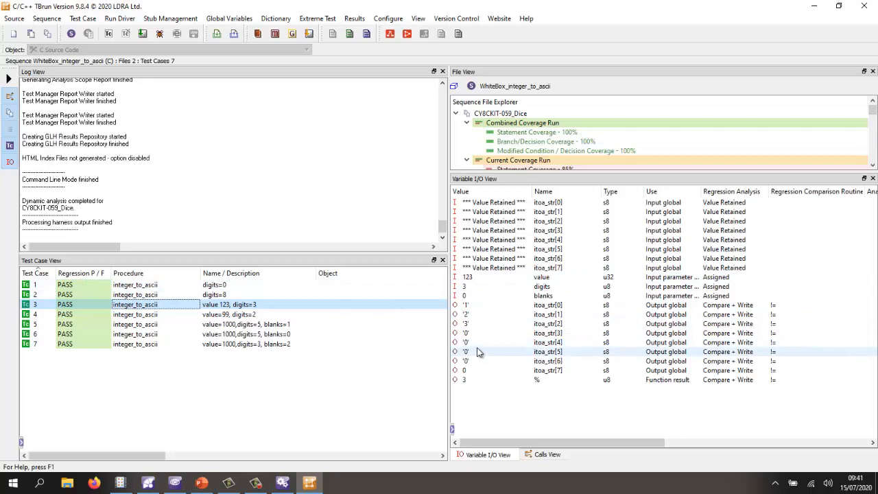
- Enlarge the file view and review the combined and current coverage runs of integer_to_ascii in main.c
left_click_drag(513, 173, 518, 300)
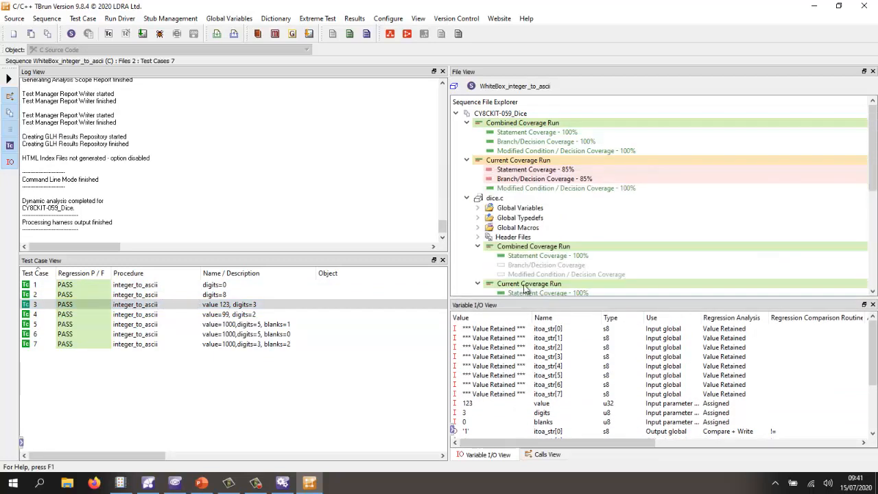
scroll(538, 220, "down", 7)
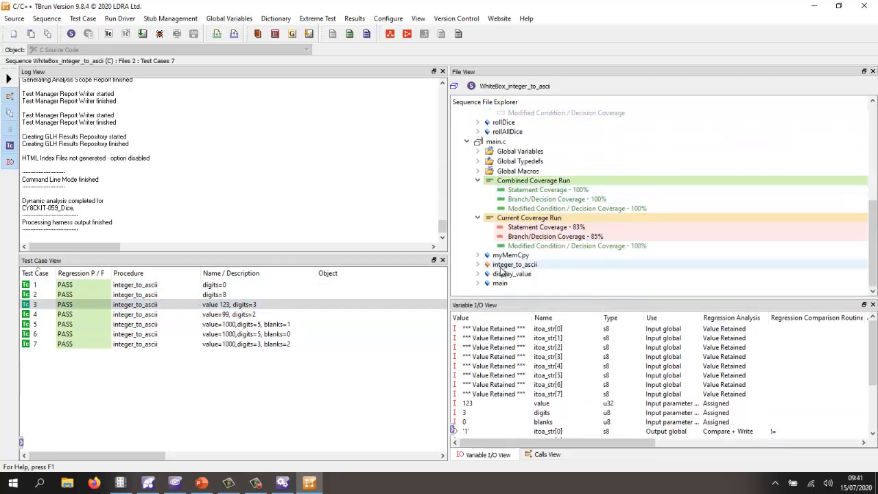
left_click(478, 264)
scroll(490, 253, "down", 3)
scroll(490, 254, "down", 2)
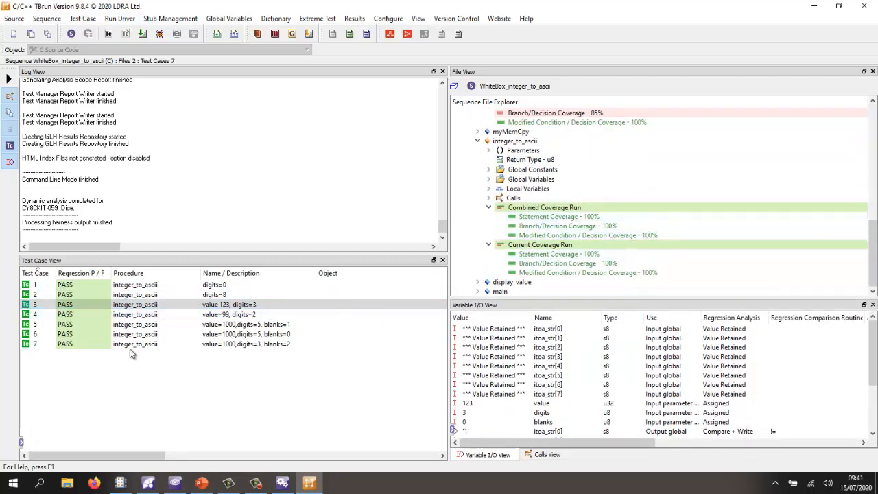
left_click(545, 264)
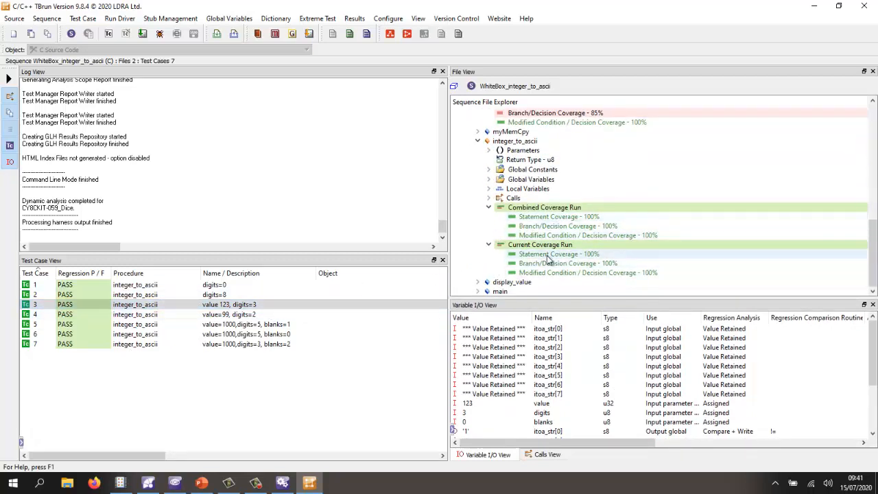